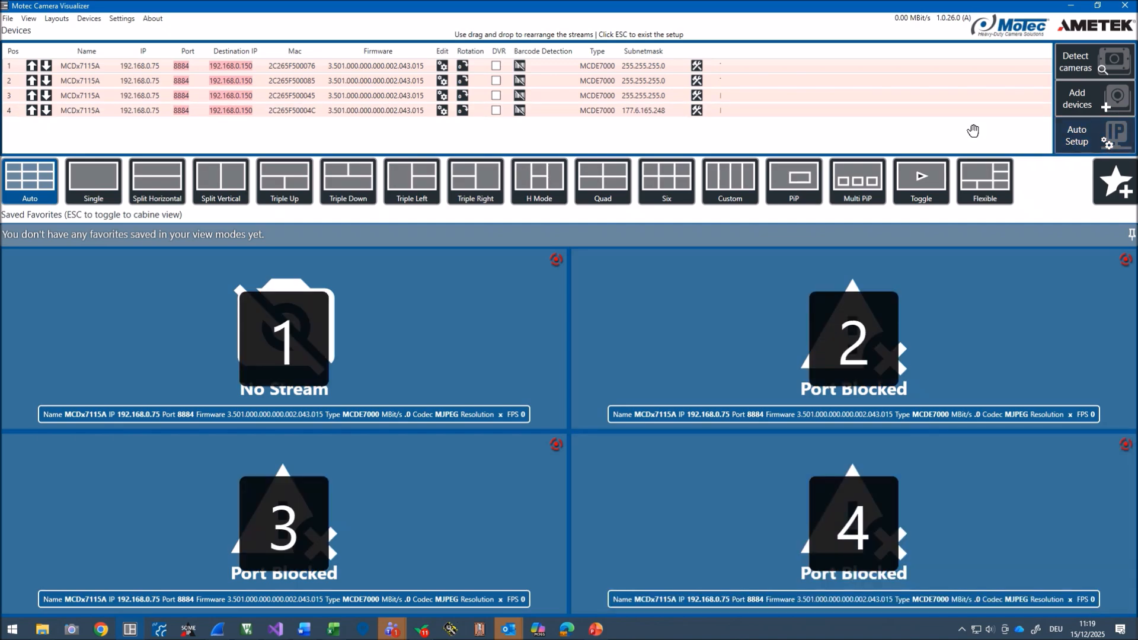
Step: Run Auto Setup on all detected cameras and have them stream to all devices by multicast
click(1078, 140)
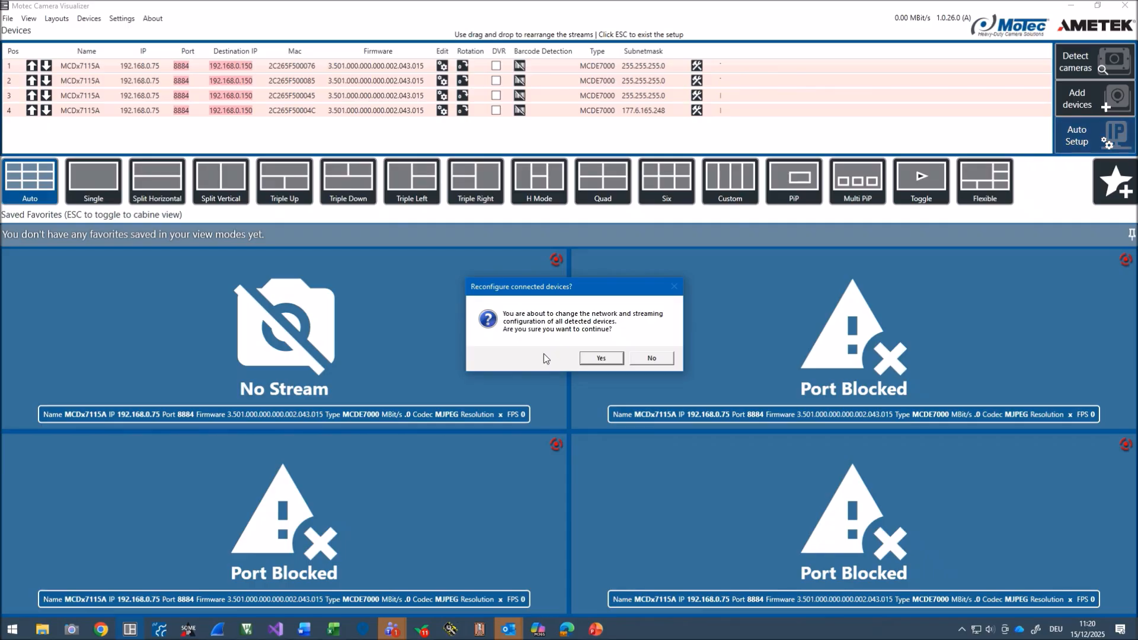
click(586, 361)
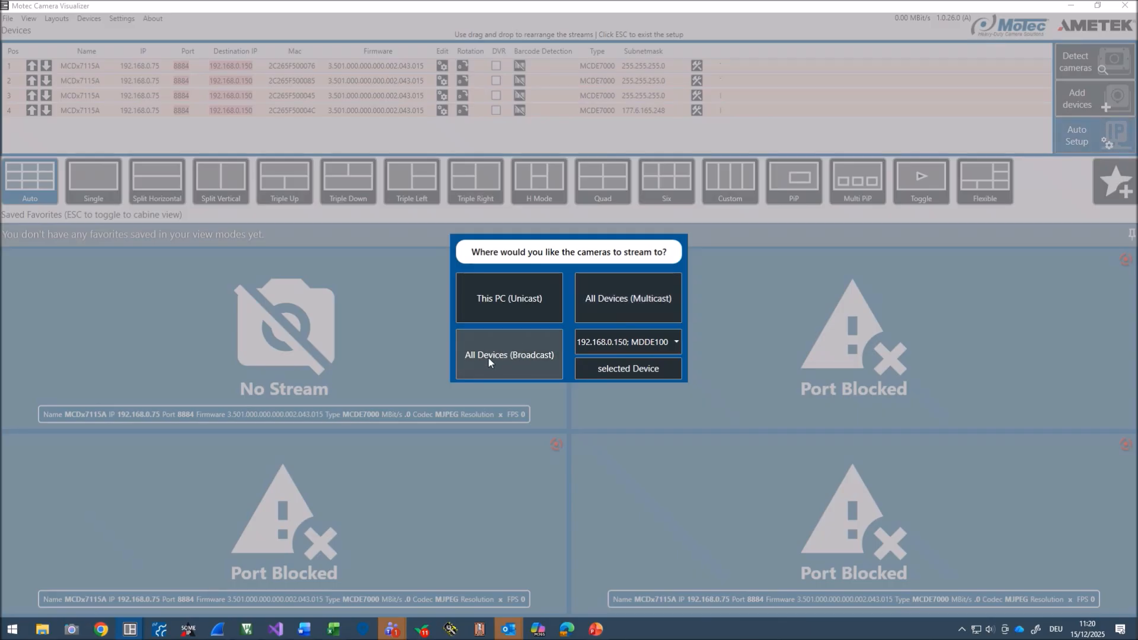
click(611, 346)
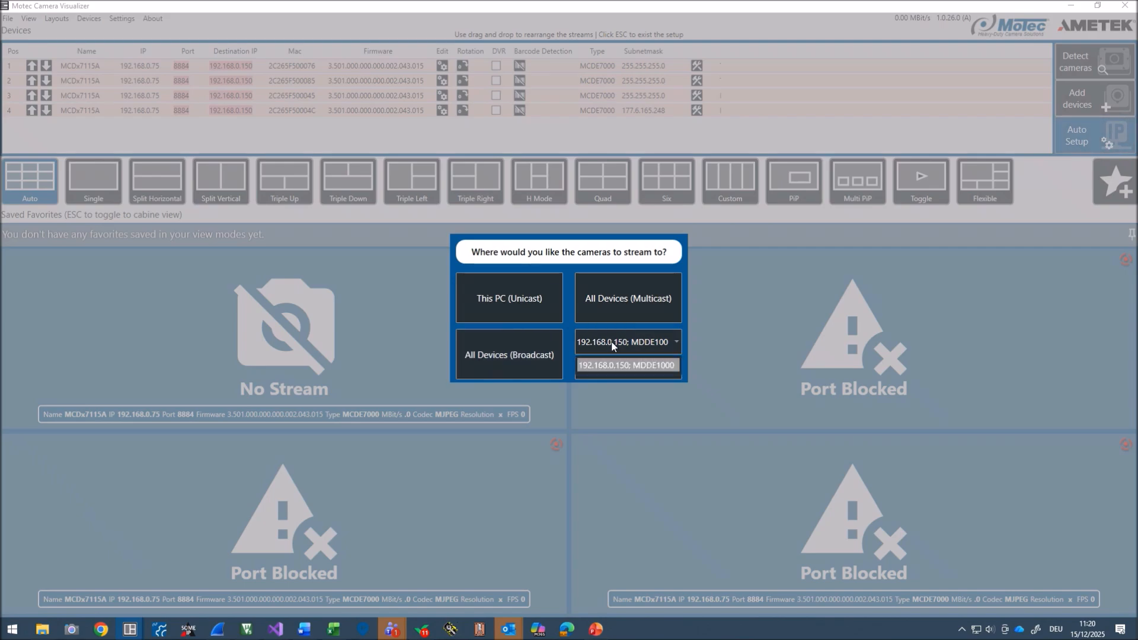
click(611, 346)
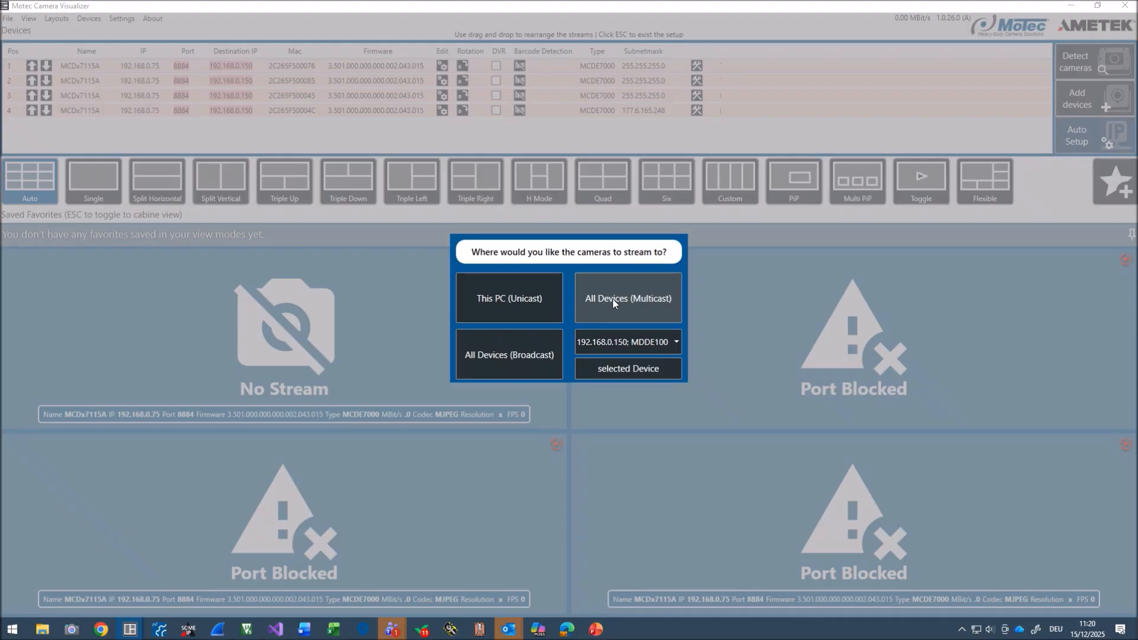
click(613, 300)
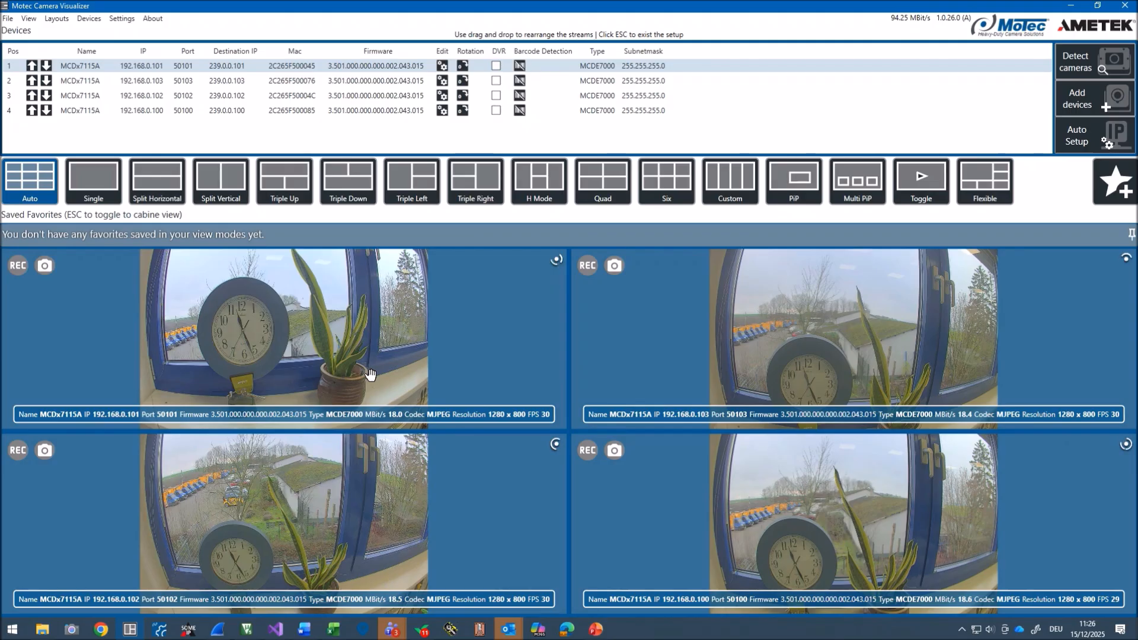
drag(314, 312, 379, 308)
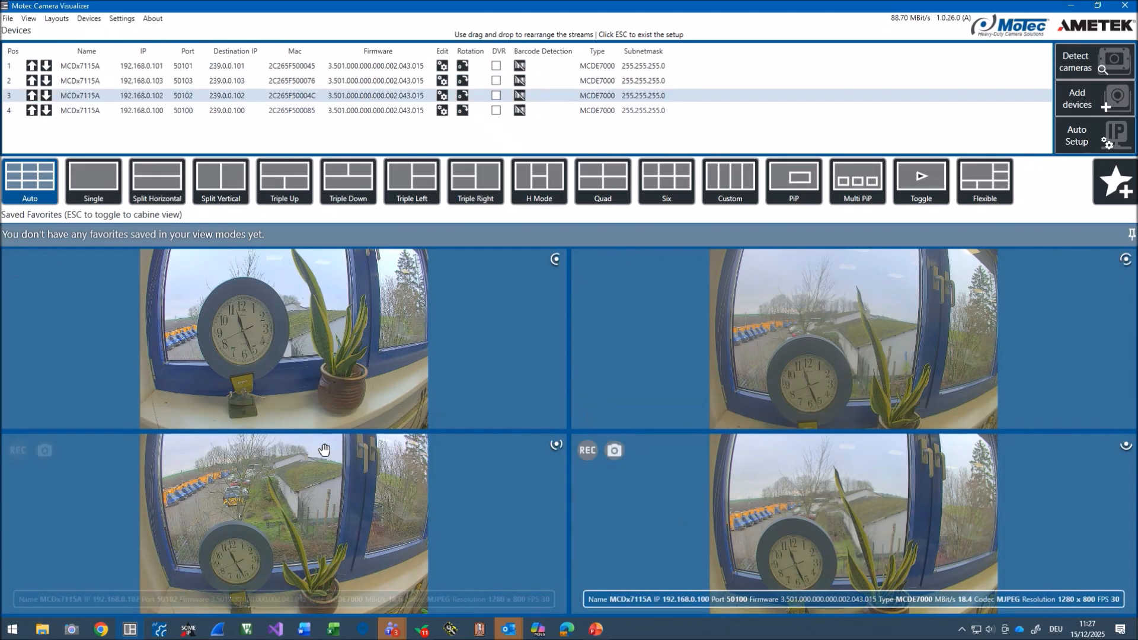
Step: Open the Camera Controller and rename the camera at 192.168.0.101 to "Camera 1"
click(89, 18)
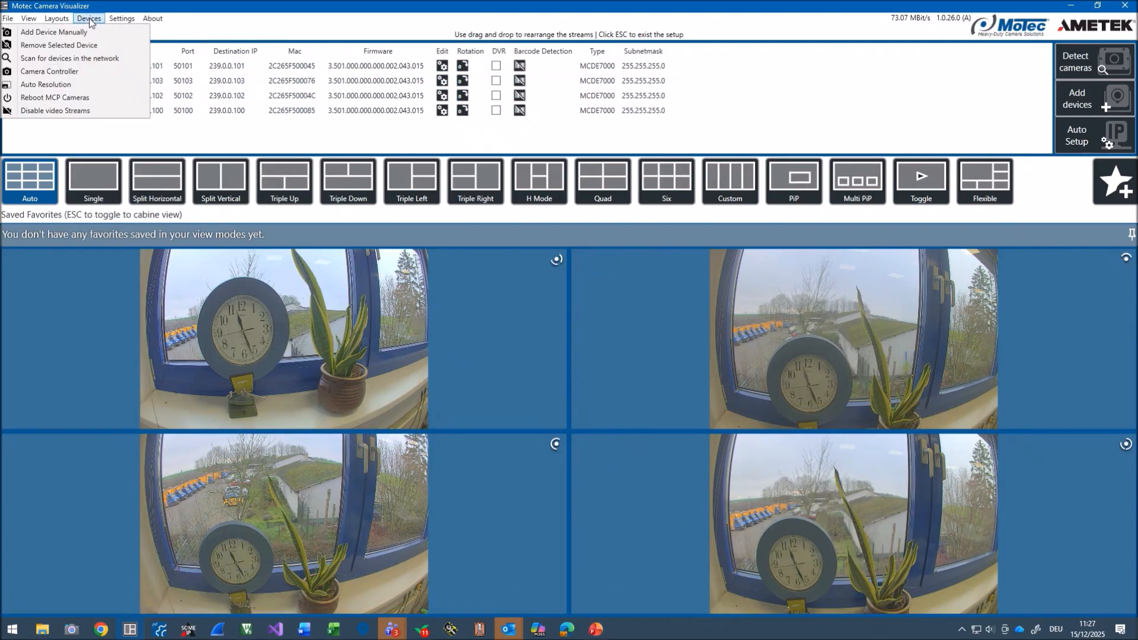
click(47, 71)
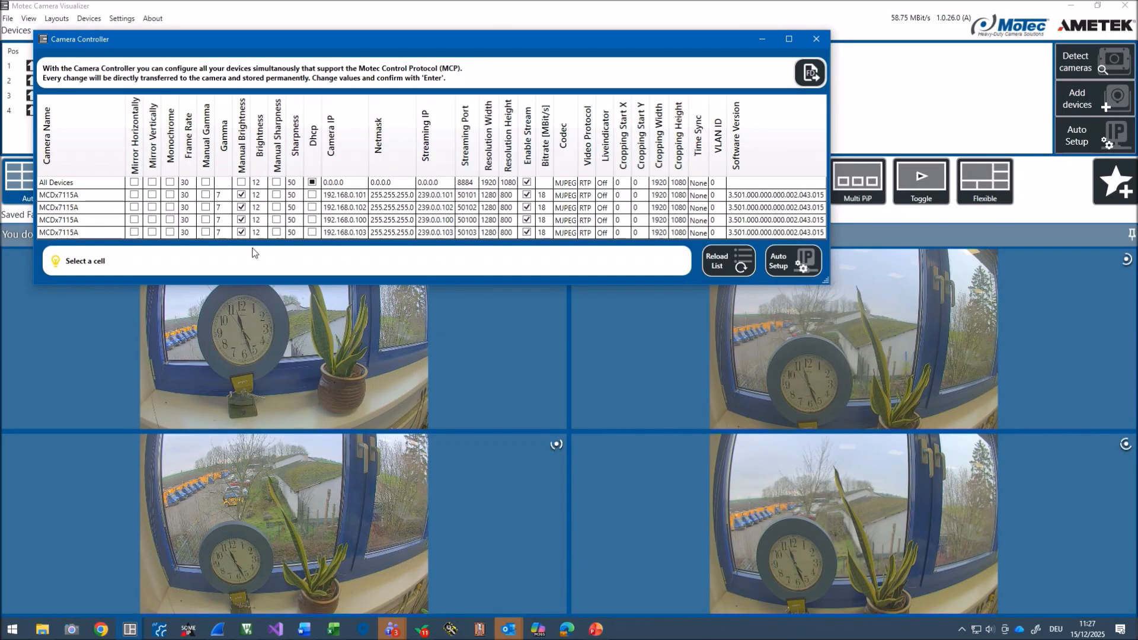
double_click(76, 195)
click(81, 193)
key(ctrl+a)
text(Camera 1)
key(Return)
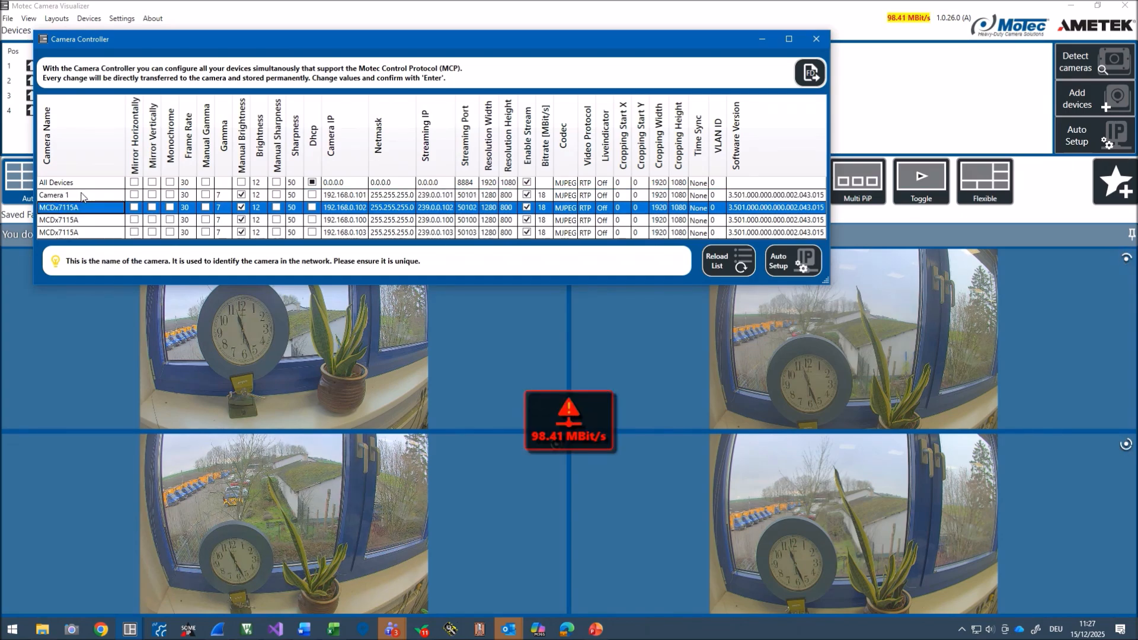
Step: Rename the camera at 192.168.0.102 to "Camera 2" and move the Camera Controller window clear of the device list
click(87, 207)
key(ctrl+a)
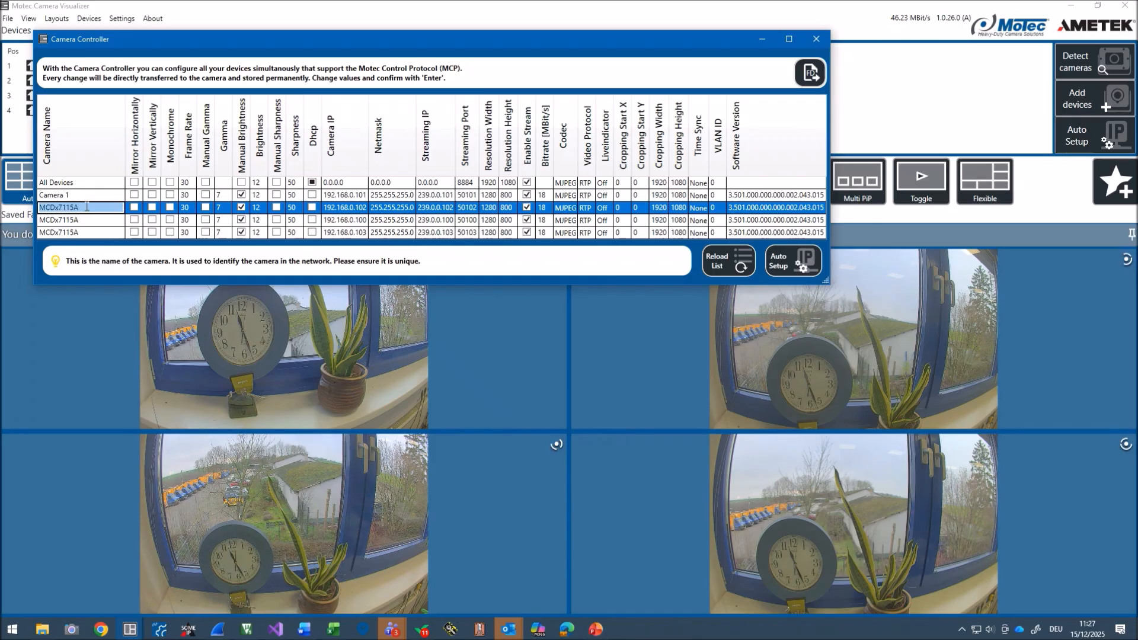
text(Camera 2)
key(Return)
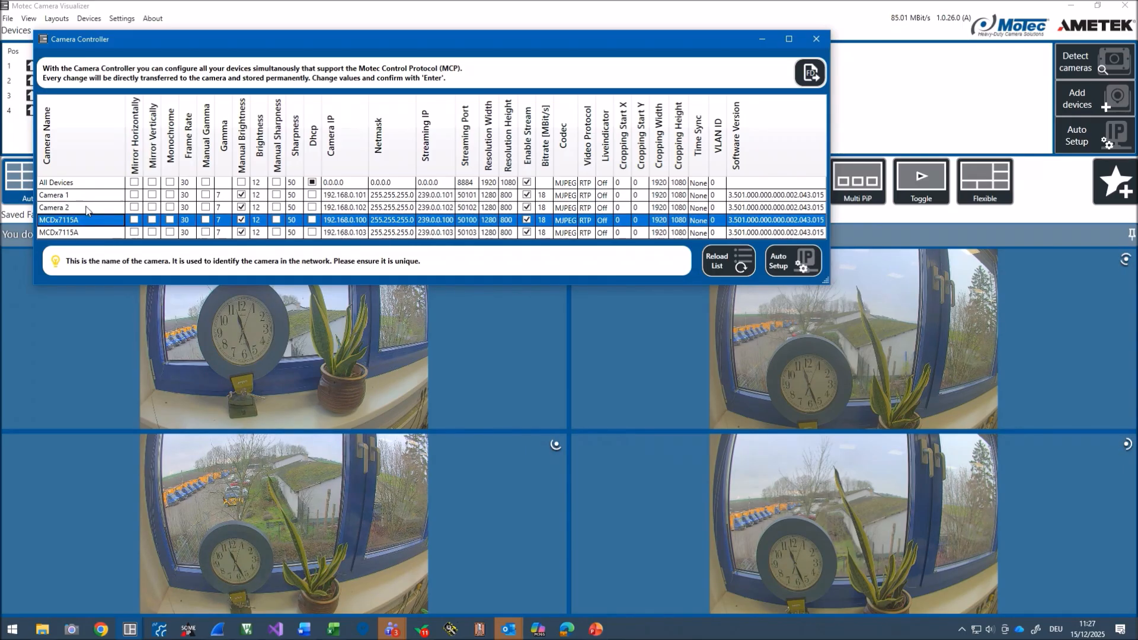
drag(194, 39, 562, 58)
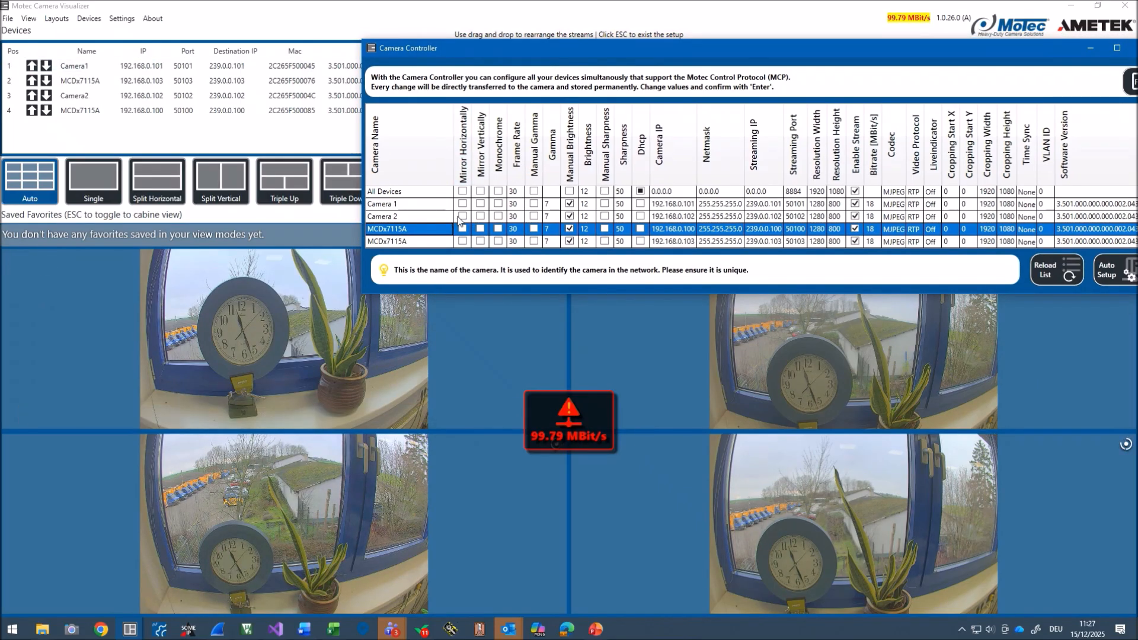
Step: Mirror the video of all devices horizontally, and switch the mirroring off again
click(463, 192)
click(463, 191)
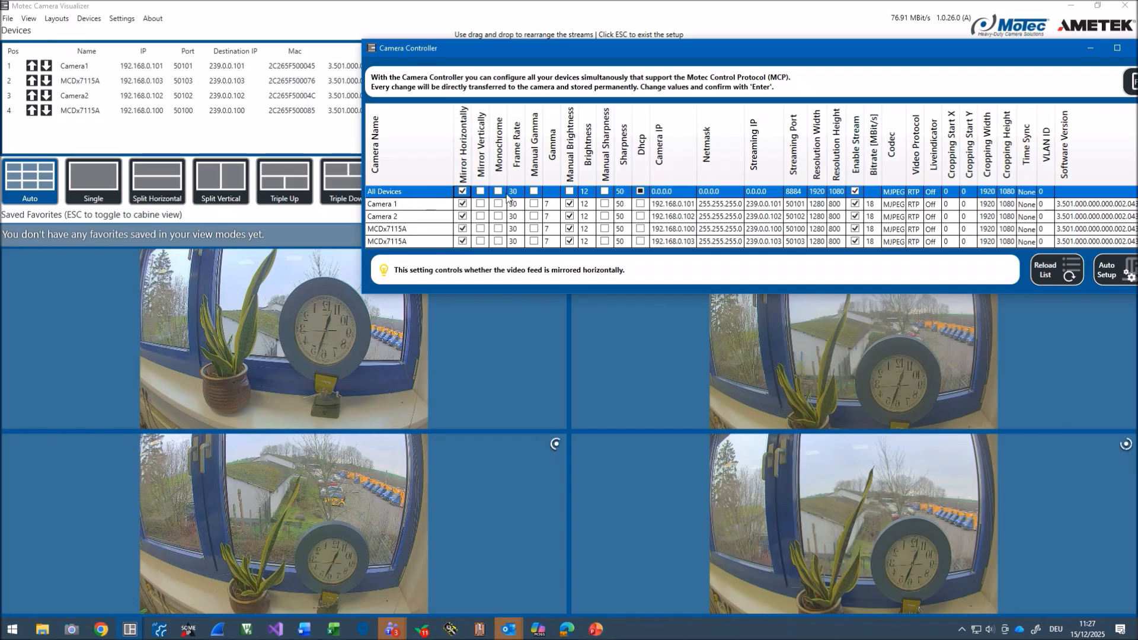
click(463, 192)
Step: Enable horizontal mirroring for Camera 1 only
click(463, 205)
click(463, 205)
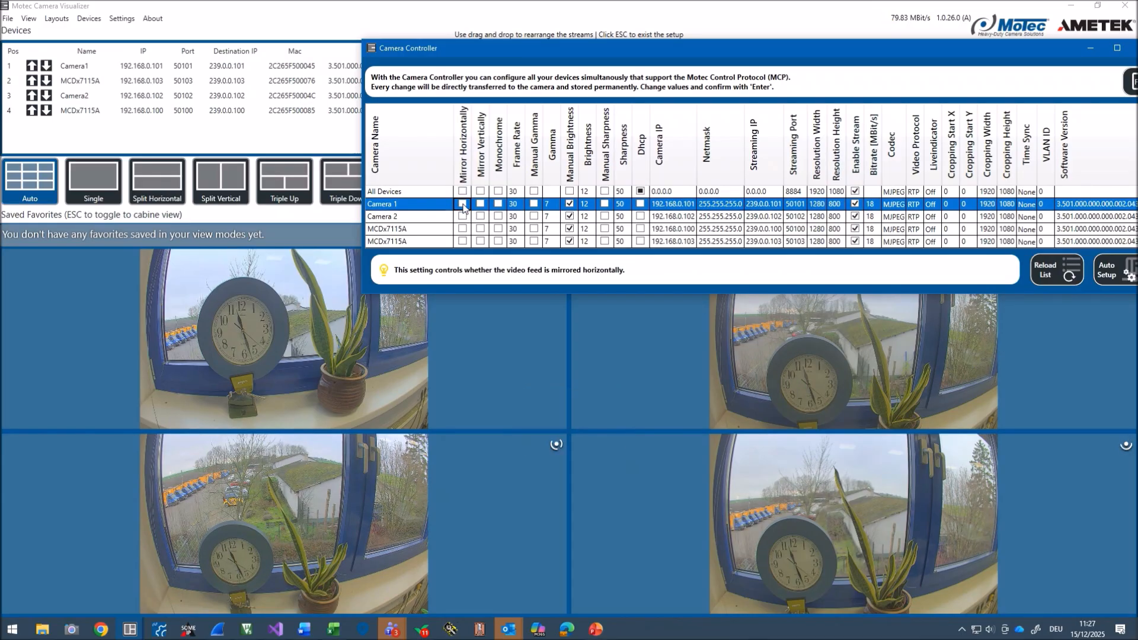
click(462, 204)
Step: Set the resolution width of Camera 1 to 800
double_click(815, 204)
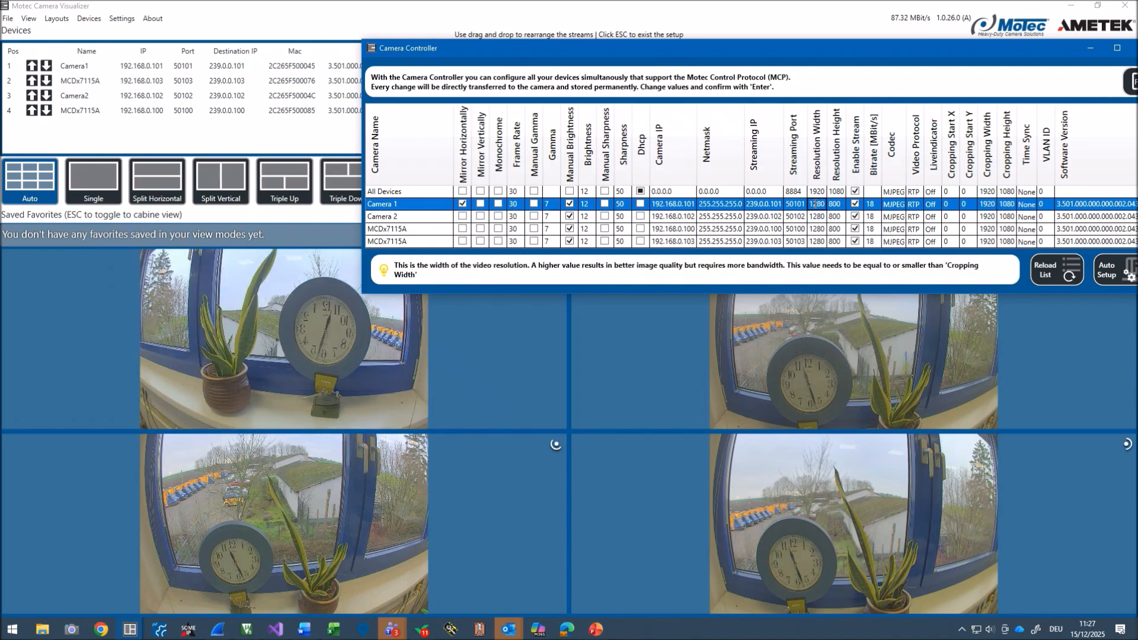
double_click(815, 204)
text(800)
key(Return)
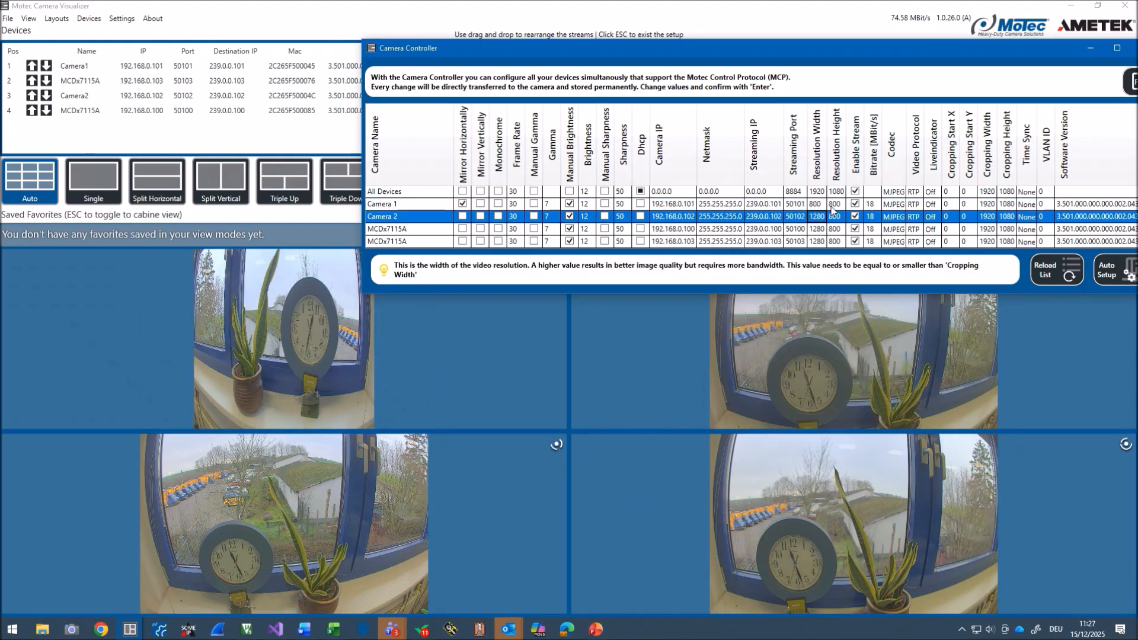
Step: Set the resolution of all devices at once to a width of 800 and a height of 600
click(817, 191)
double_click(817, 191)
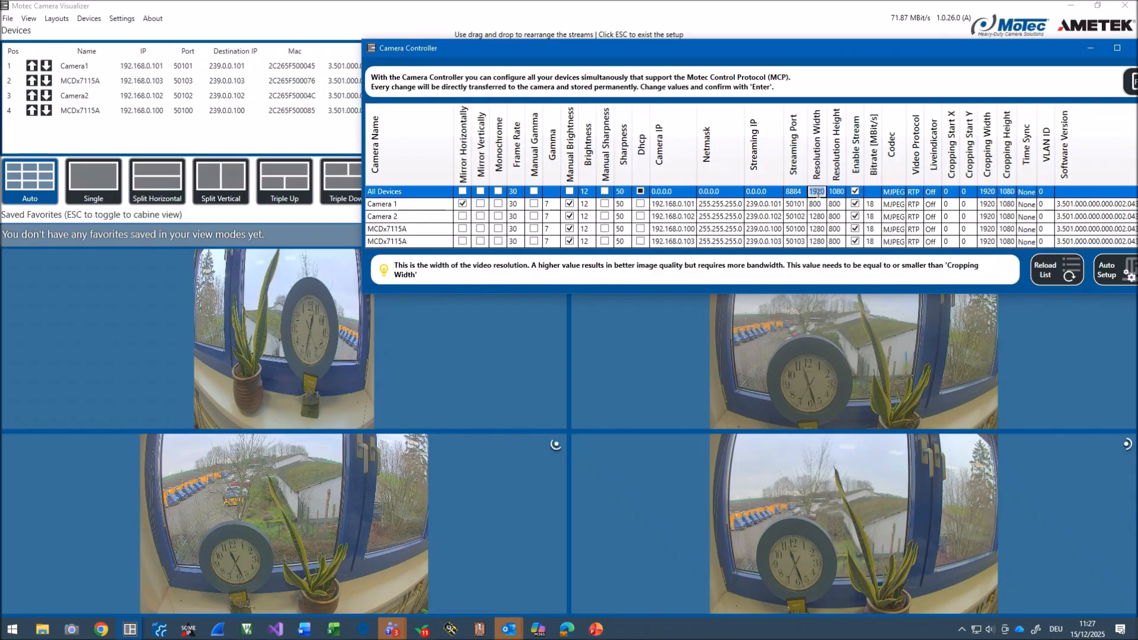
text(800)
key(Return)
double_click(842, 195)
double_click(842, 191)
text(6)
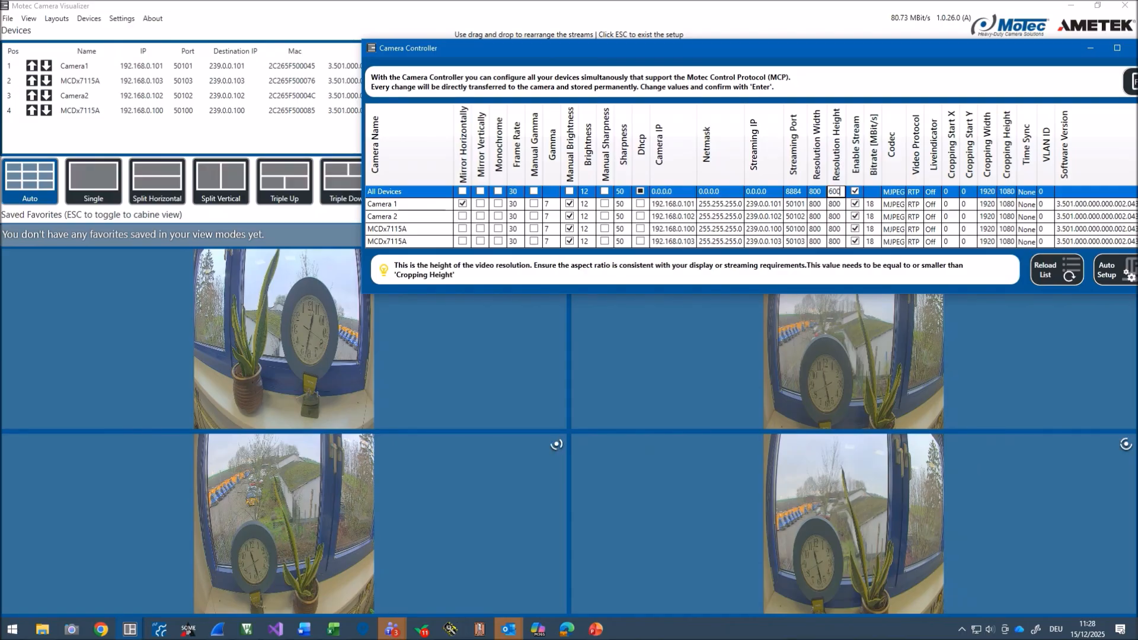
text(00)
key(Return)
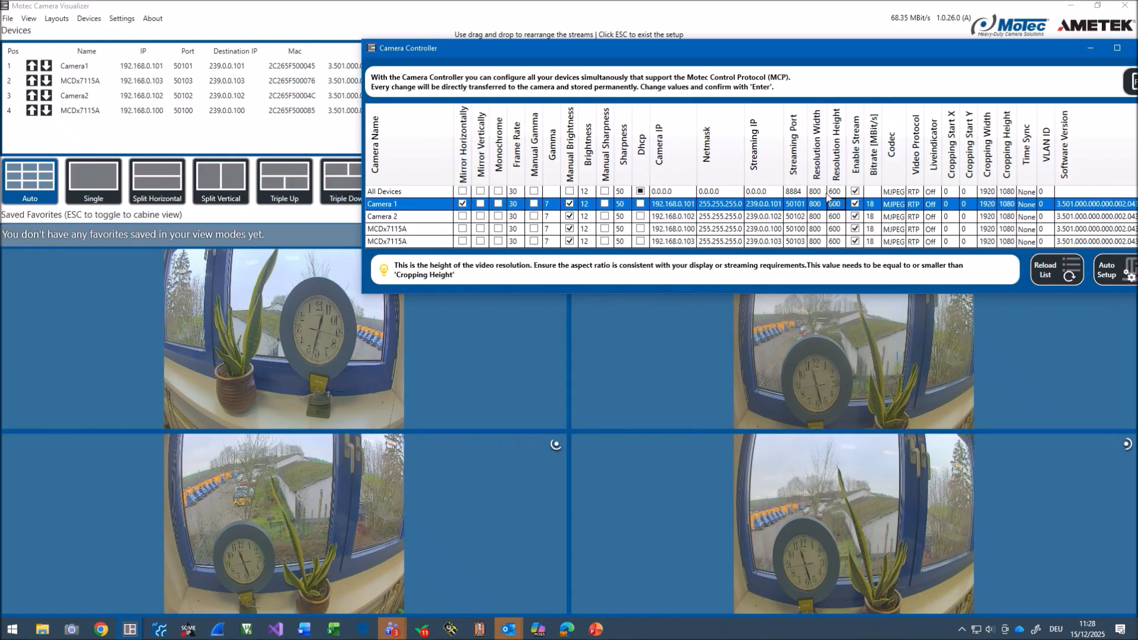
Step: Change the video codec of all devices to H264
click(896, 192)
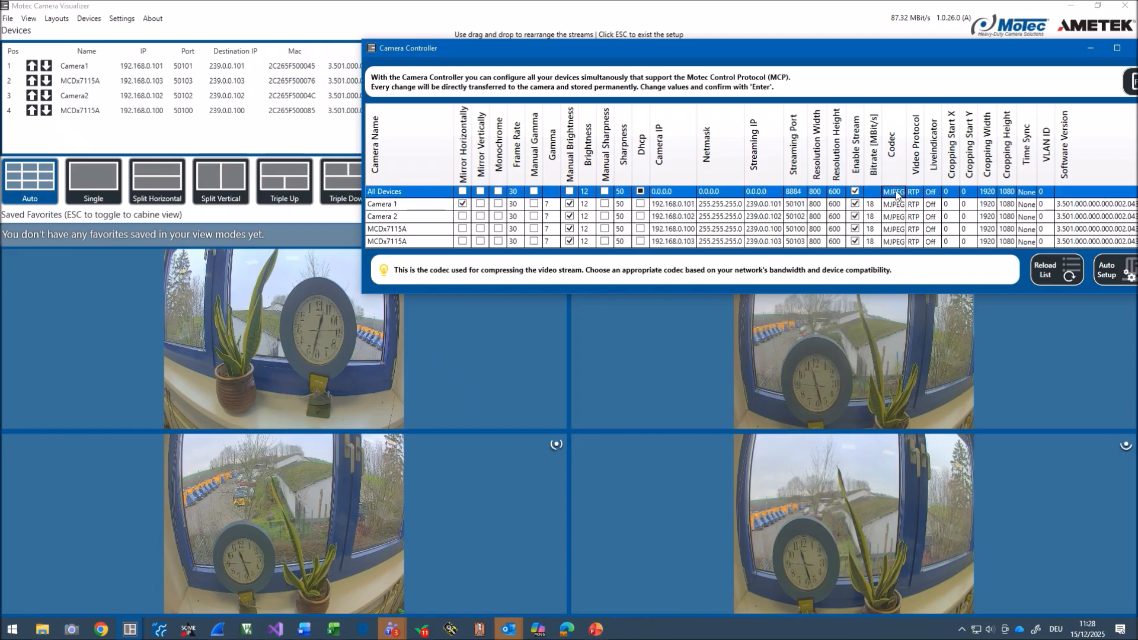
click(896, 194)
click(896, 194)
click(895, 220)
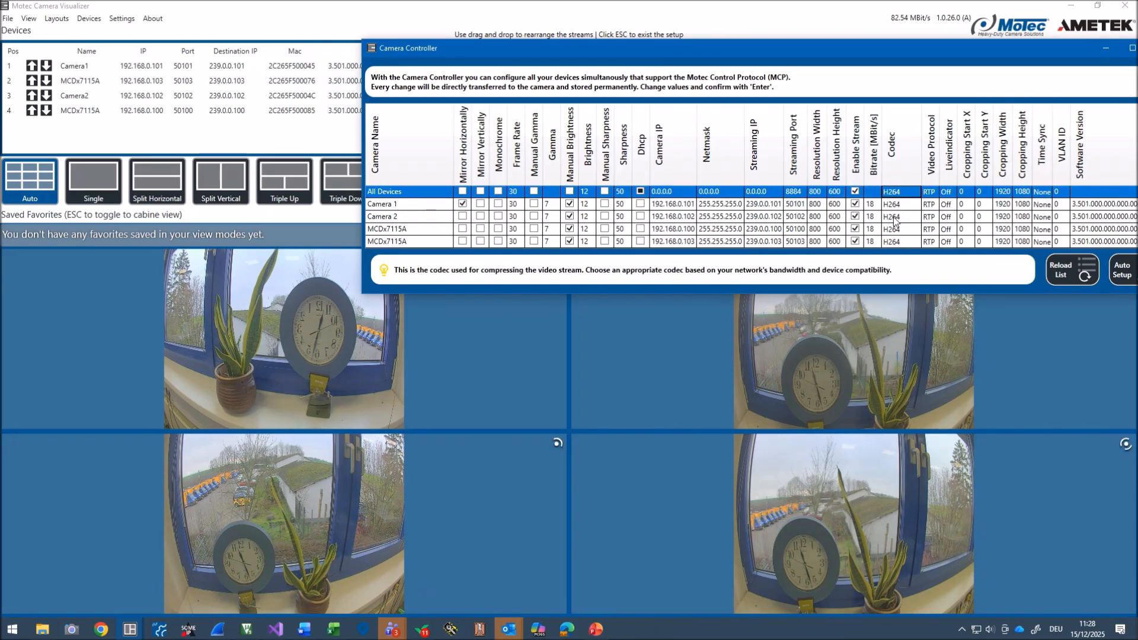
key(Return)
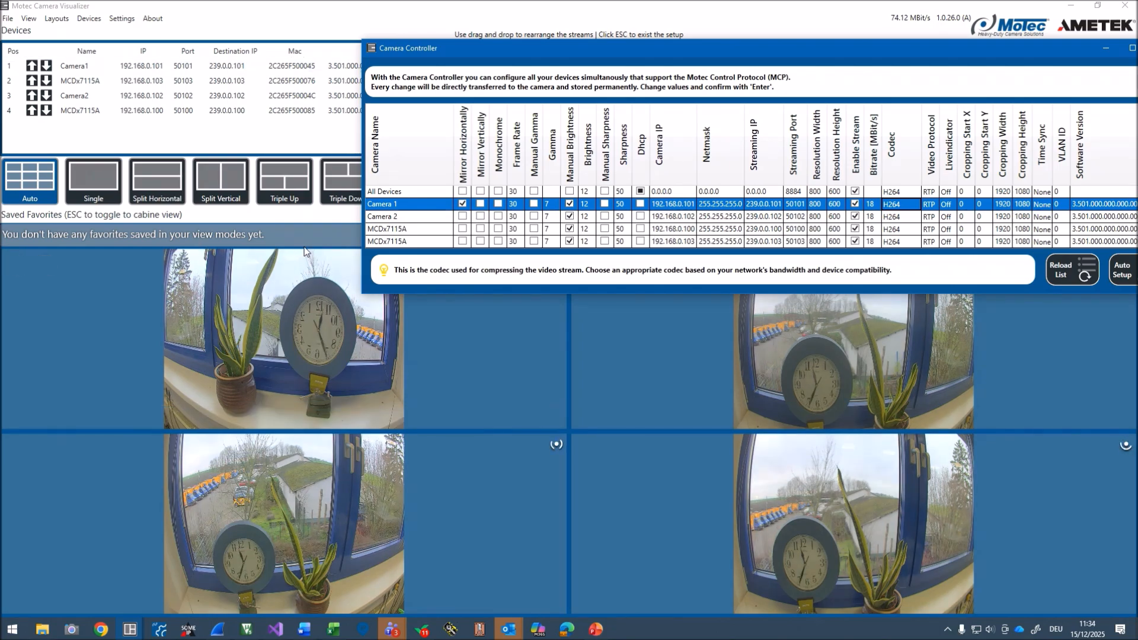
Step: Bring the whole Camera Controller window into view and export its files to the Desktop folder
double_click(534, 47)
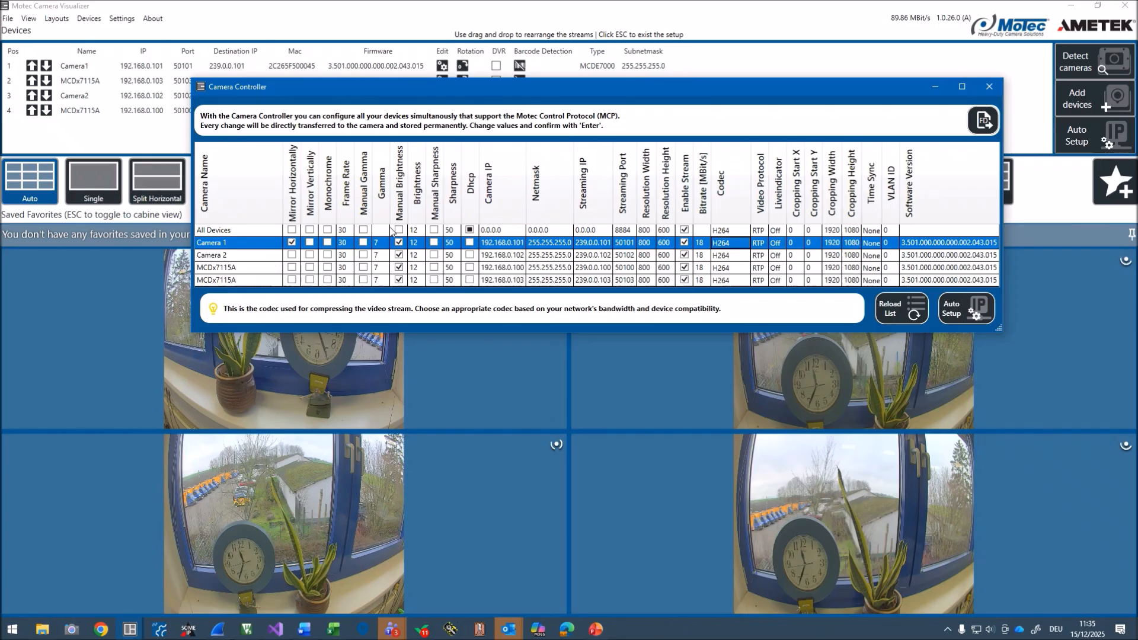
click(983, 121)
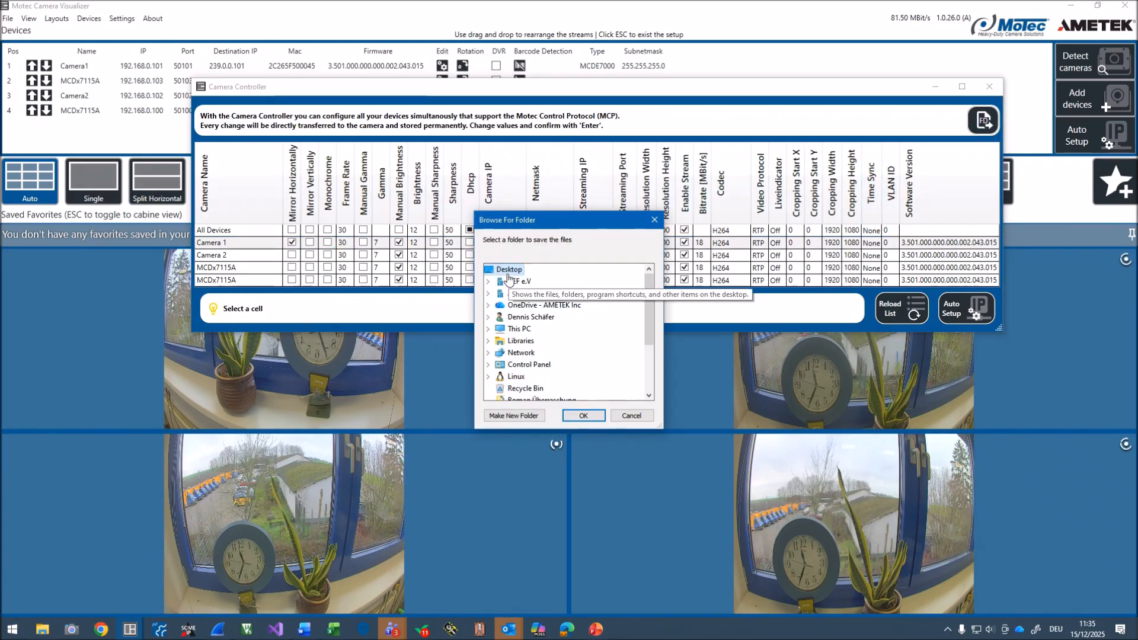
click(581, 415)
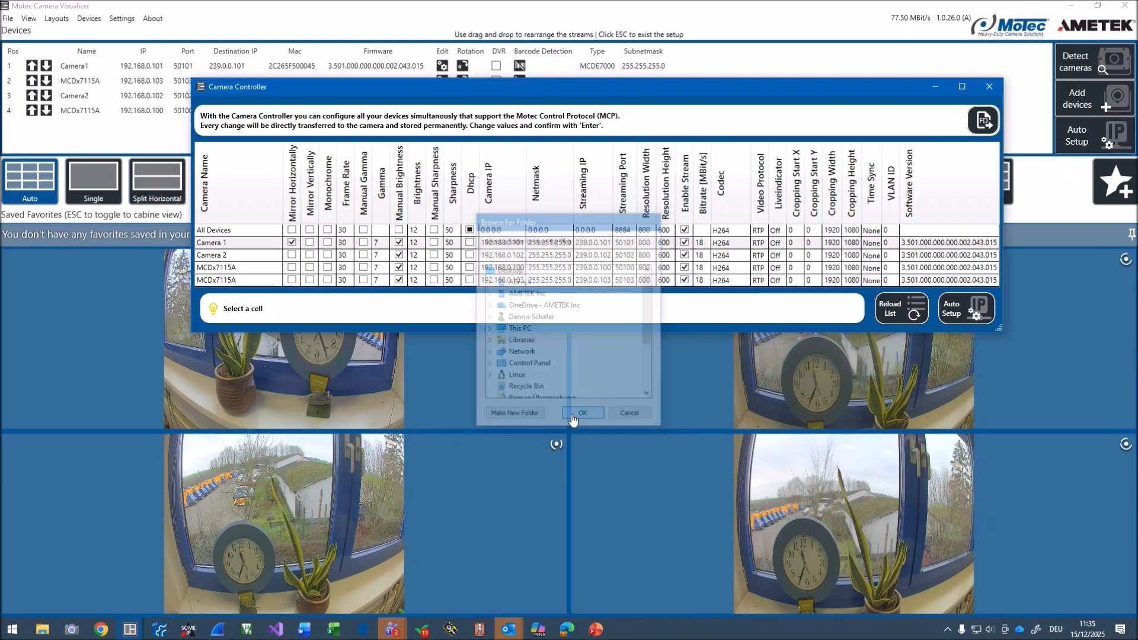